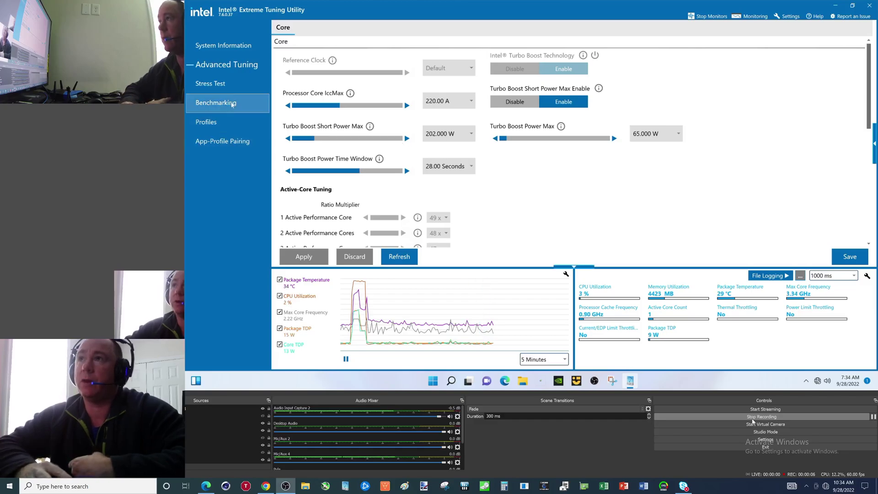
Open System Information and scroll through the i7-12700F processor, memory, BIOS and motherboard details.
{"action": "left_click", "coordinate": [244, 43]}
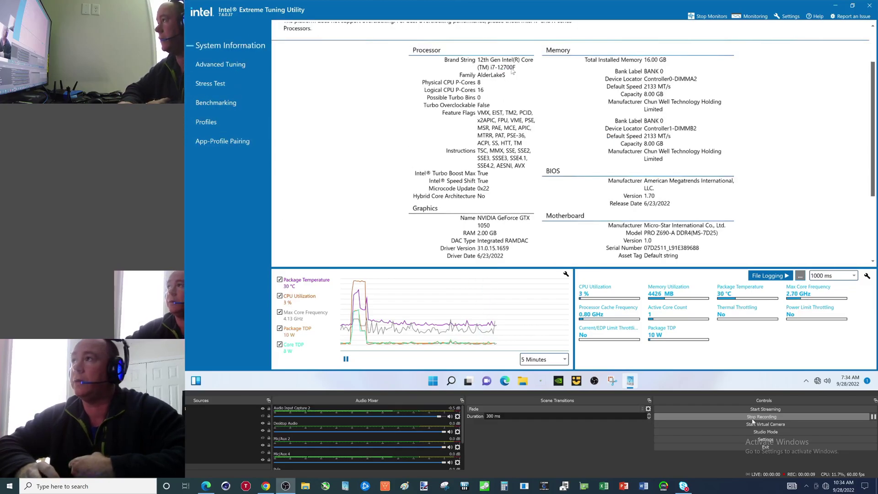
{"action": "scroll", "coordinate": [656, 192], "scroll_direction": "down", "scroll_amount": 1}
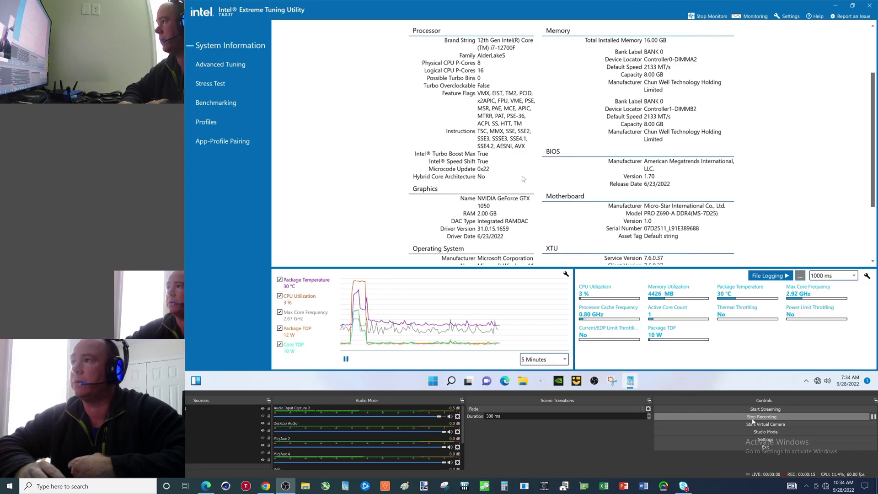
{"action": "scroll", "coordinate": [498, 187], "scroll_direction": "down", "scroll_amount": 2}
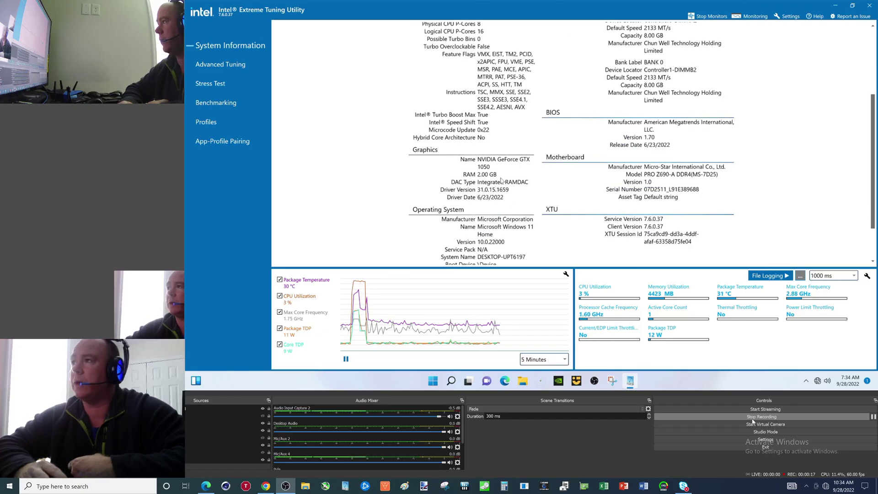
{"action": "scroll", "coordinate": [507, 175], "scroll_direction": "down", "scroll_amount": 3}
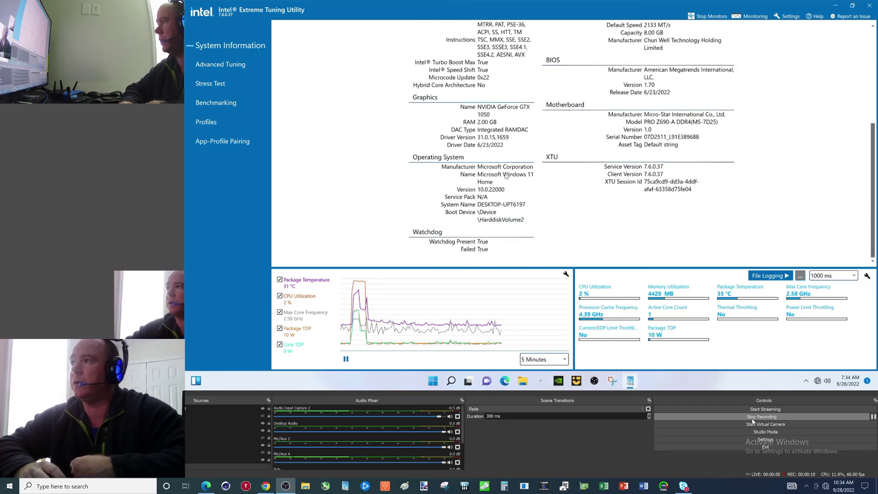
{"action": "scroll", "coordinate": [506, 178], "scroll_direction": "up", "scroll_amount": 9}
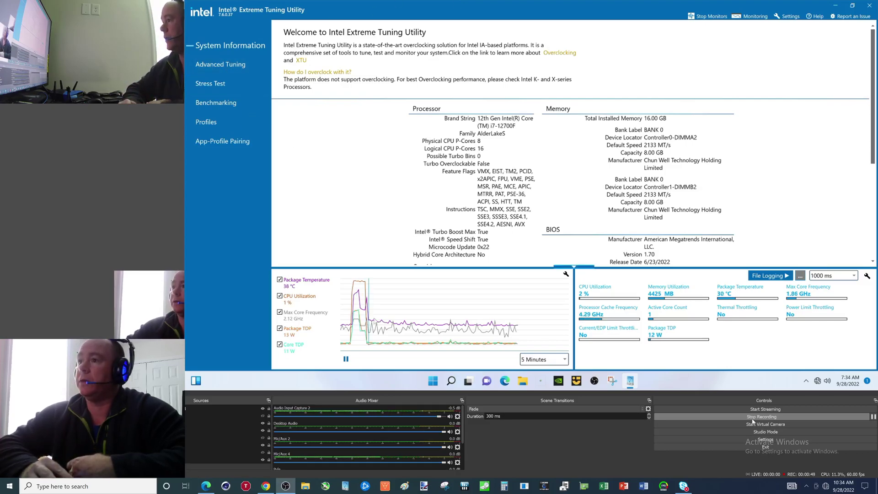
Wipe the monitoring graph's earlier readings with Clear data in the system graph settings.
{"action": "left_click", "coordinate": [566, 276]}
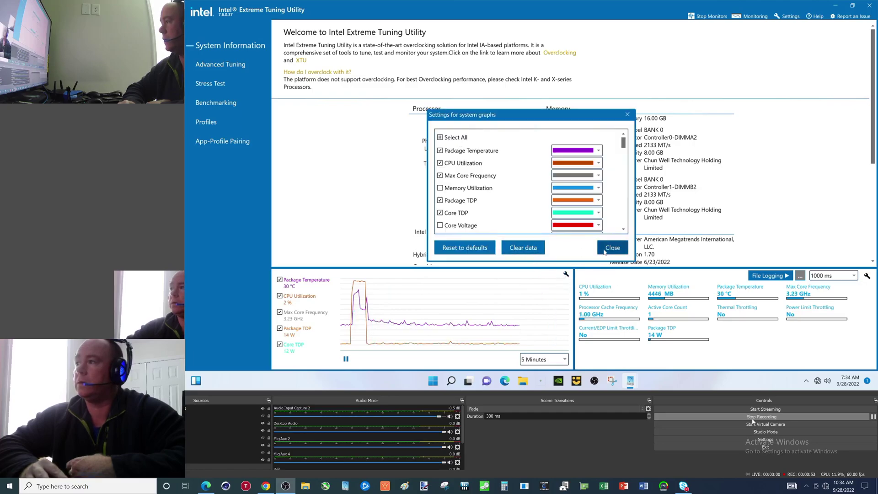
{"action": "left_click", "coordinate": [531, 251]}
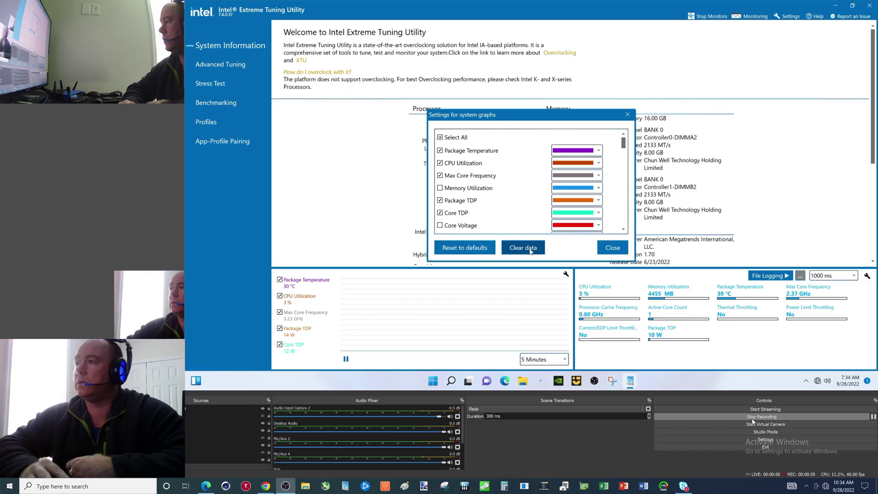
{"action": "left_click", "coordinate": [611, 249]}
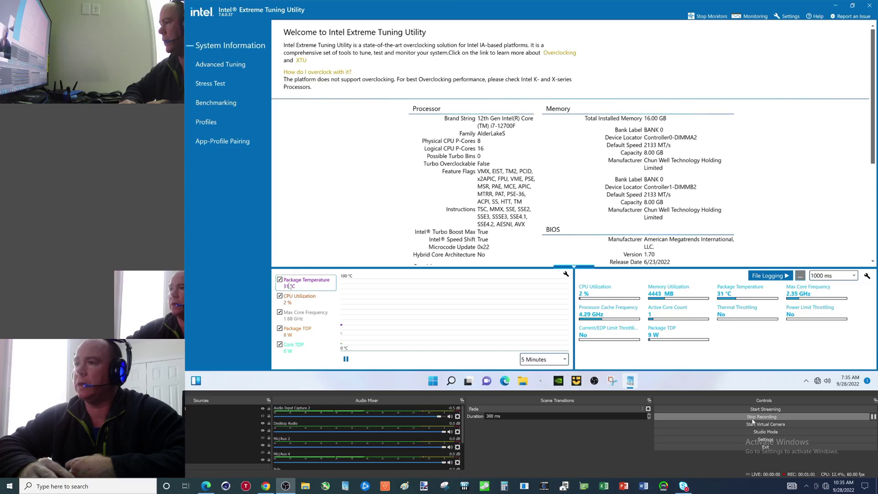
{"action": "mouse_move", "coordinate": [289, 284]}
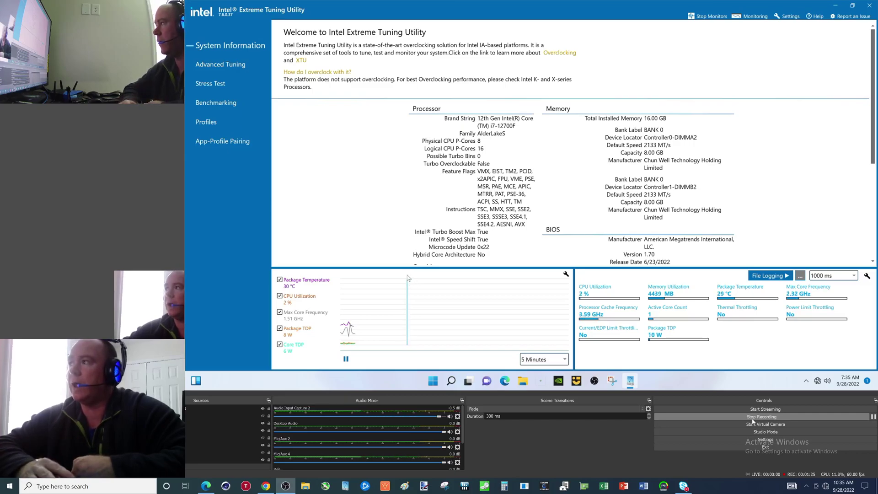
Run XTU Benchmark 2.0 from the Benchmarking page, scoring 6710 Marks at 4.46 GHz and 86 °C.
{"action": "left_click", "coordinate": [215, 103]}
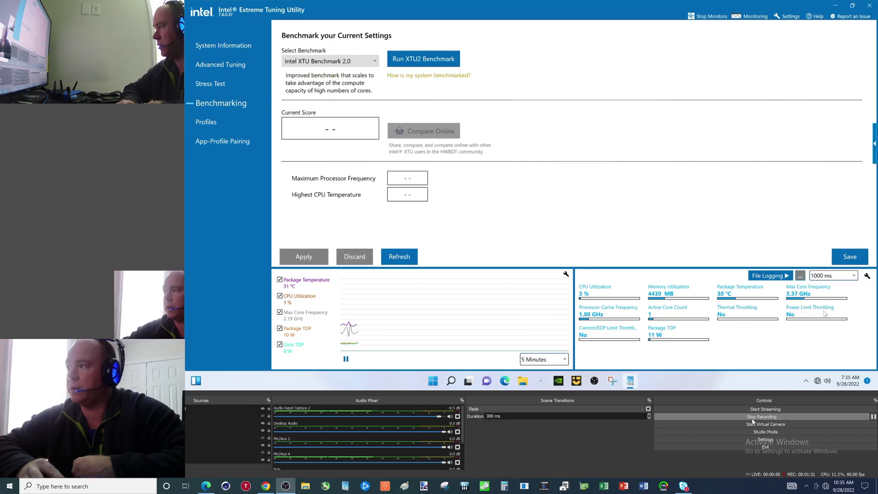
{"action": "left_click", "coordinate": [438, 64]}
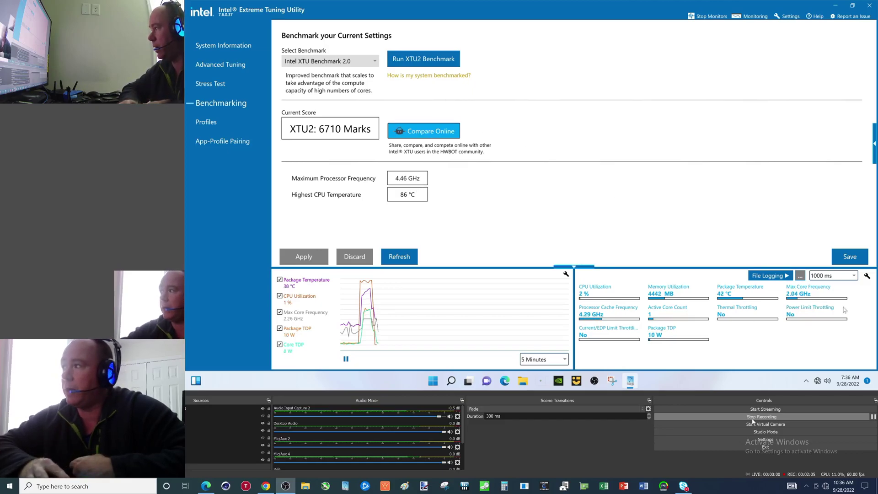
{"action": "mouse_move", "coordinate": [809, 316]}
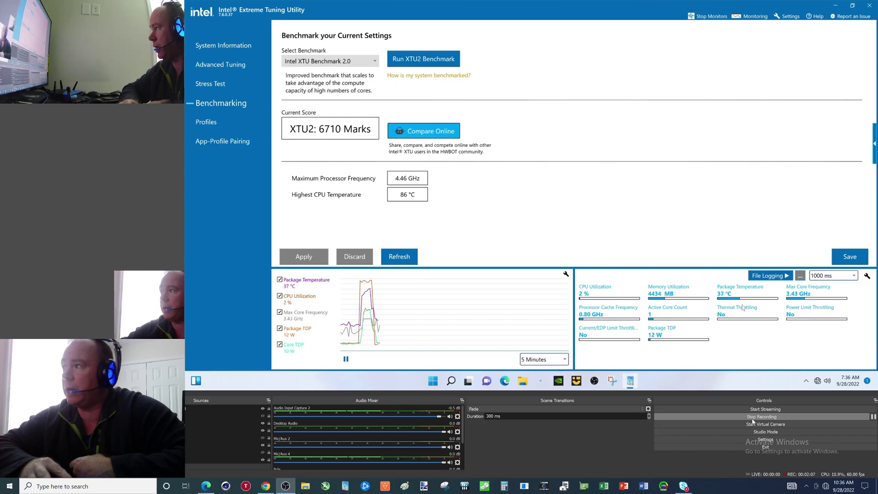
{"action": "mouse_move", "coordinate": [733, 315]}
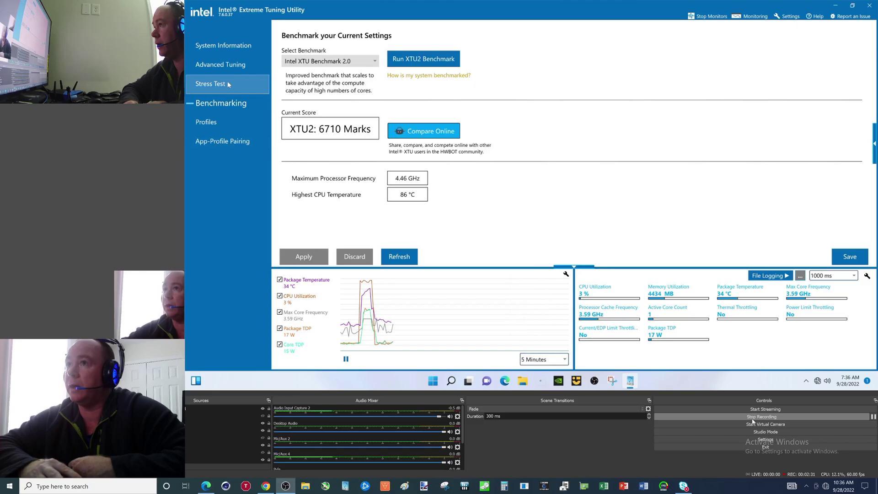
Set Turbo Boost Power Max and Turbo Boost Short Power Max to Unlimited in Core tuning and apply.
{"action": "left_click", "coordinate": [231, 66]}
{"action": "mouse_move", "coordinate": [370, 127]}
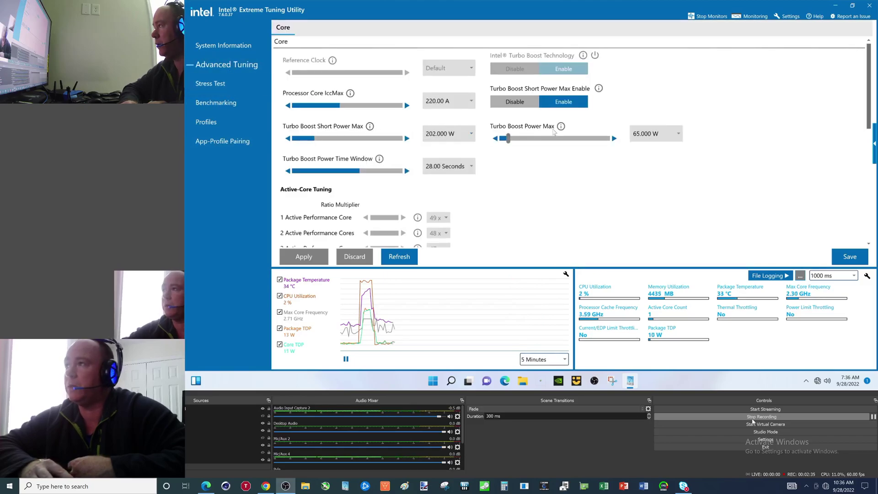
{"action": "mouse_move", "coordinate": [516, 132]}
{"action": "left_click_drag", "start_coordinate": [509, 138], "coordinate": [622, 140]}
{"action": "left_click_drag", "start_coordinate": [314, 139], "coordinate": [401, 138]}
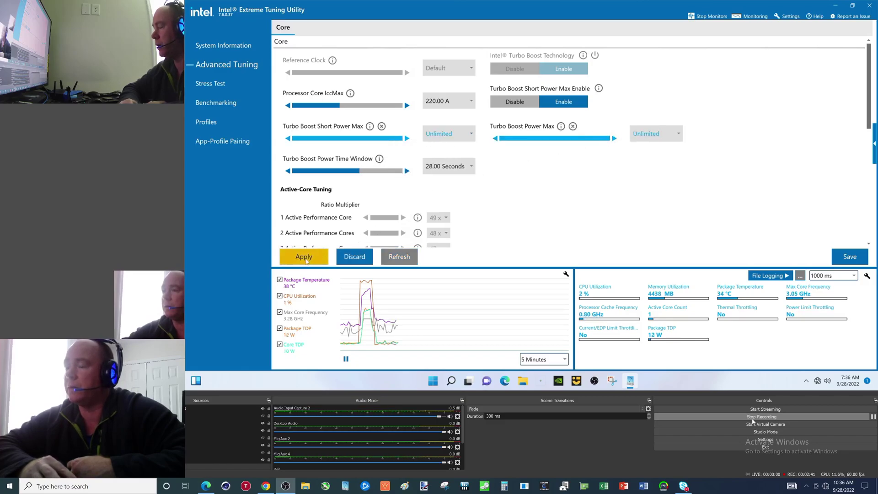
{"action": "left_click", "coordinate": [326, 263]}
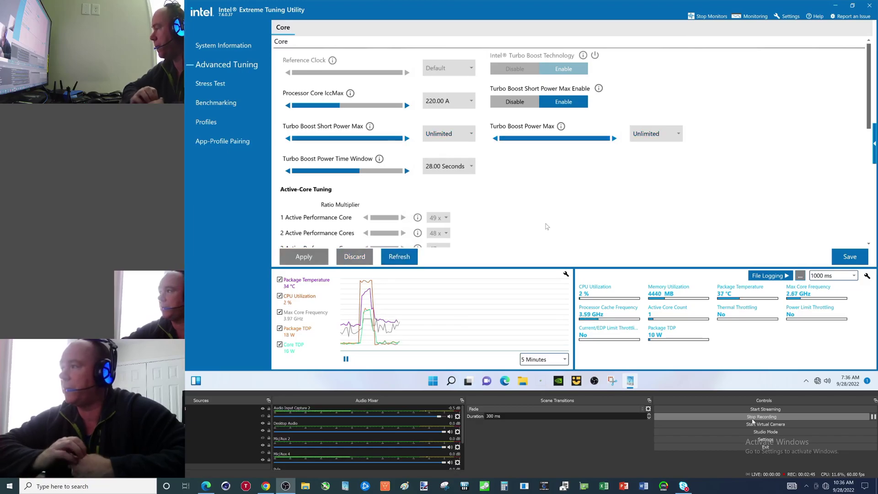
Clear the monitoring graph's recorded readings.
{"action": "left_click", "coordinate": [566, 274]}
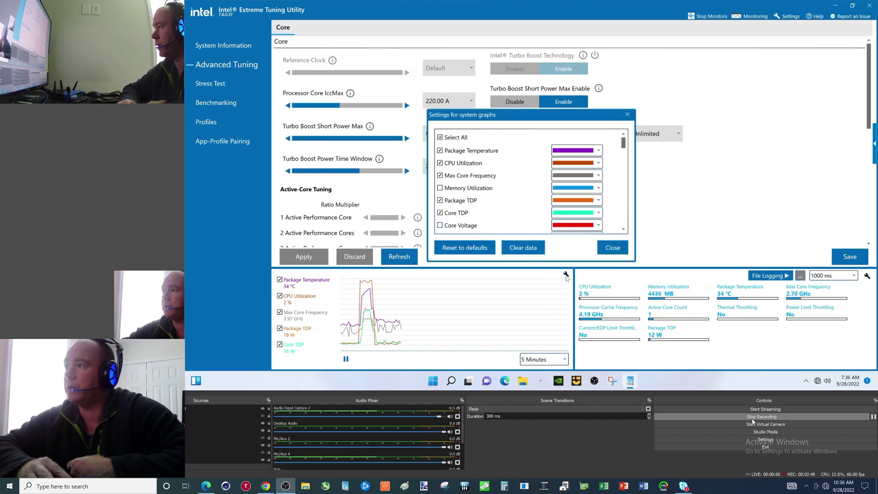
{"action": "left_click", "coordinate": [531, 249]}
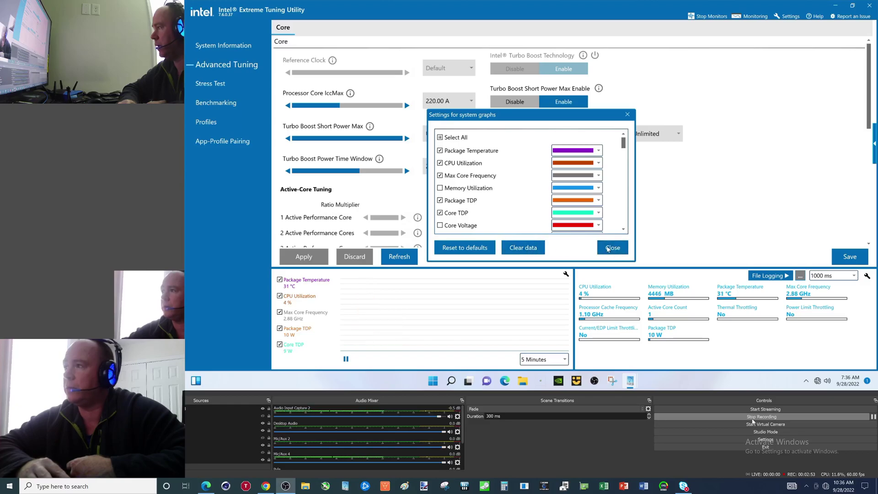
{"action": "left_click", "coordinate": [613, 247]}
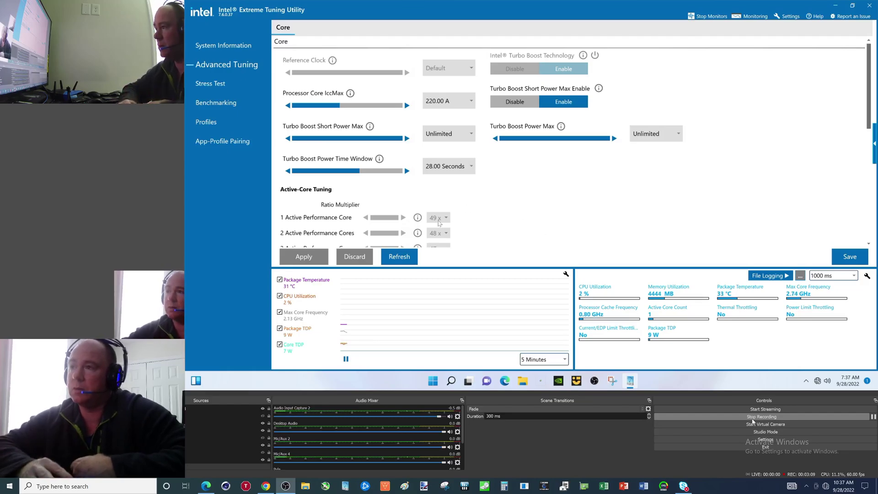
Return to the Benchmarking page with XTU Benchmark 2.0 selected and its score fields empty.
{"action": "mouse_move", "coordinate": [312, 289]}
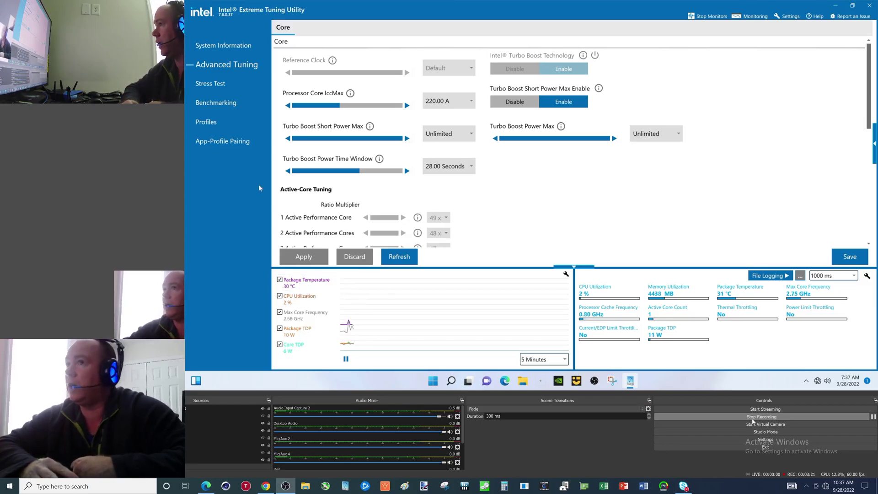
{"action": "left_click", "coordinate": [230, 104]}
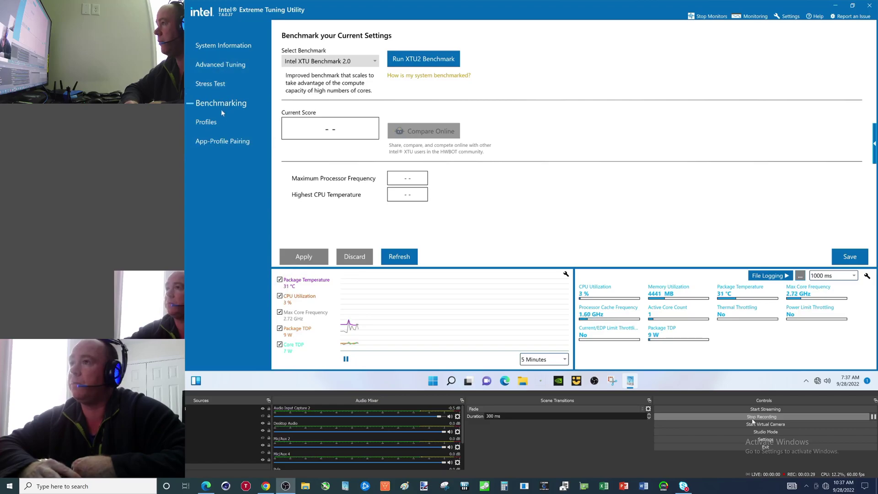
{"action": "mouse_move", "coordinate": [299, 290]}
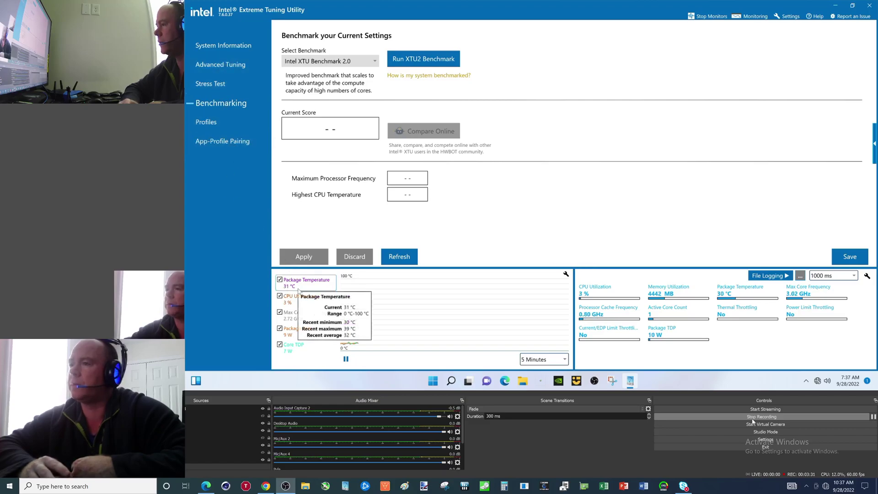
Re-run the XTU2 benchmark with package temperature highlighted, scoring 7215 Marks, then minimize XTU.
{"action": "left_click", "coordinate": [415, 62]}
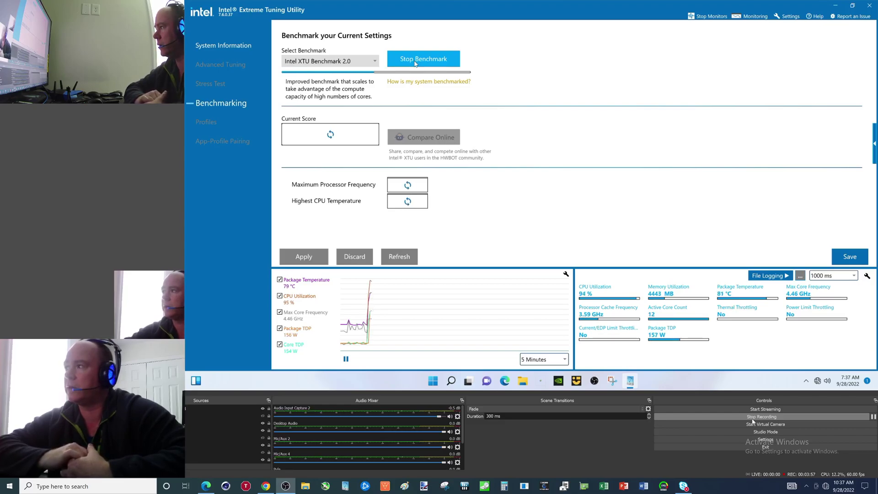
{"action": "left_click", "coordinate": [303, 281]}
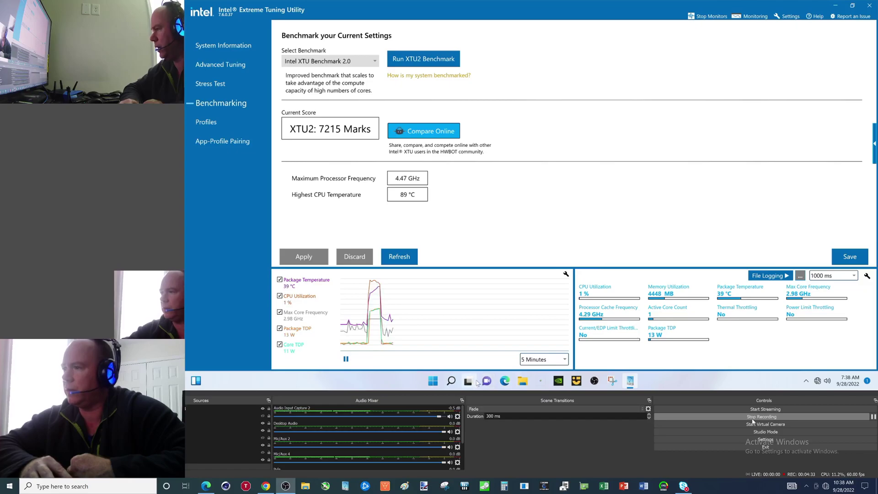
{"action": "left_click", "coordinate": [835, 7]}
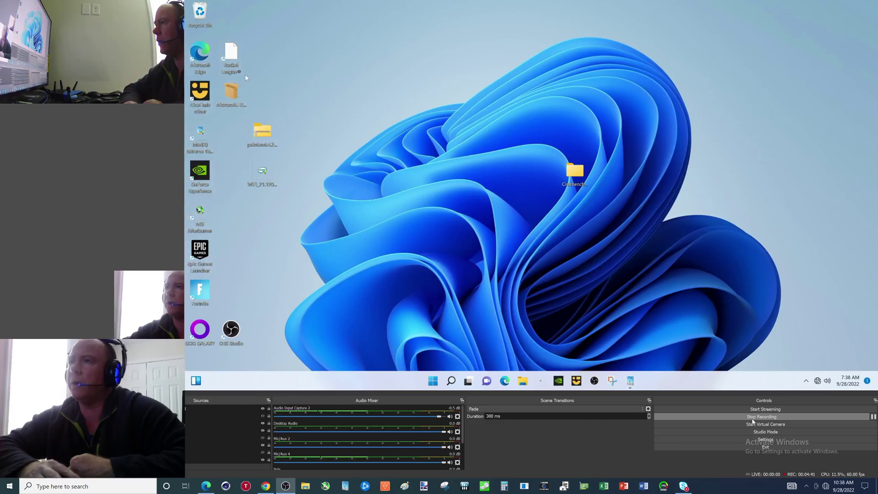
Browse in File Explorer to Documents > MAXON > Cinebench_20.060.
{"action": "left_click", "coordinate": [523, 382]}
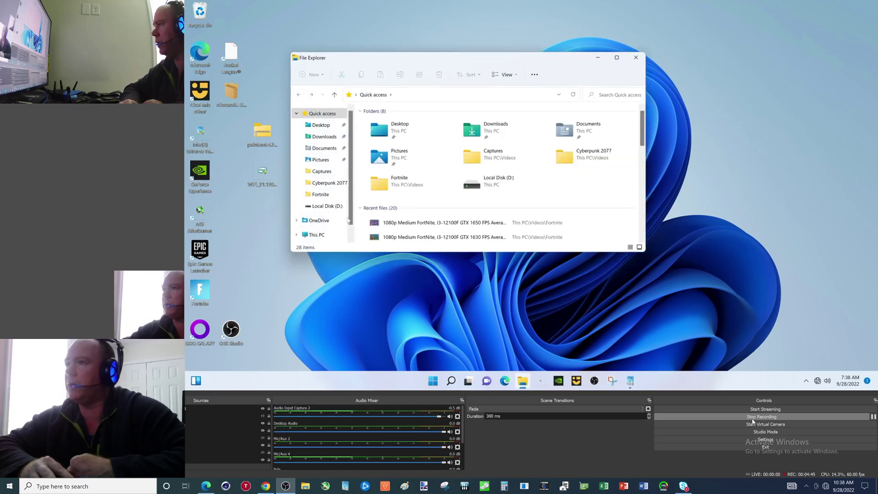
{"action": "left_click", "coordinate": [321, 137]}
{"action": "scroll", "coordinate": [432, 159], "scroll_direction": "down", "scroll_amount": 6}
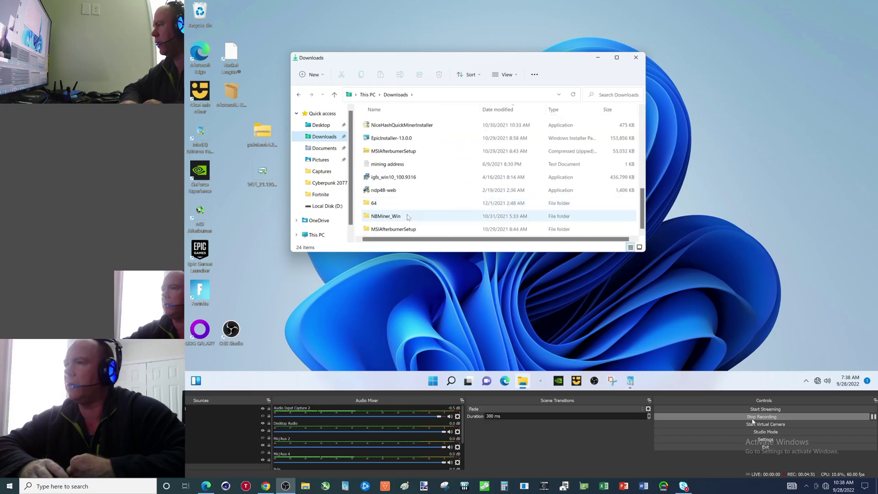
{"action": "scroll", "coordinate": [421, 171], "scroll_direction": "down", "scroll_amount": 1}
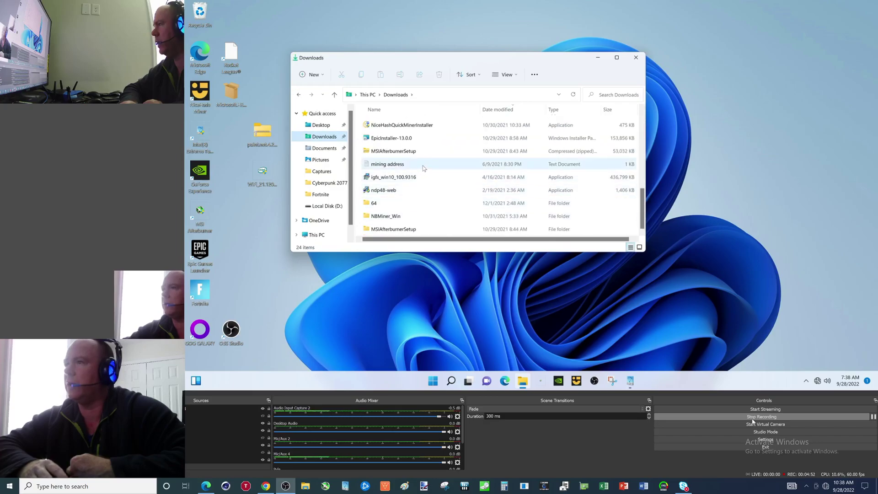
{"action": "left_click", "coordinate": [324, 148]}
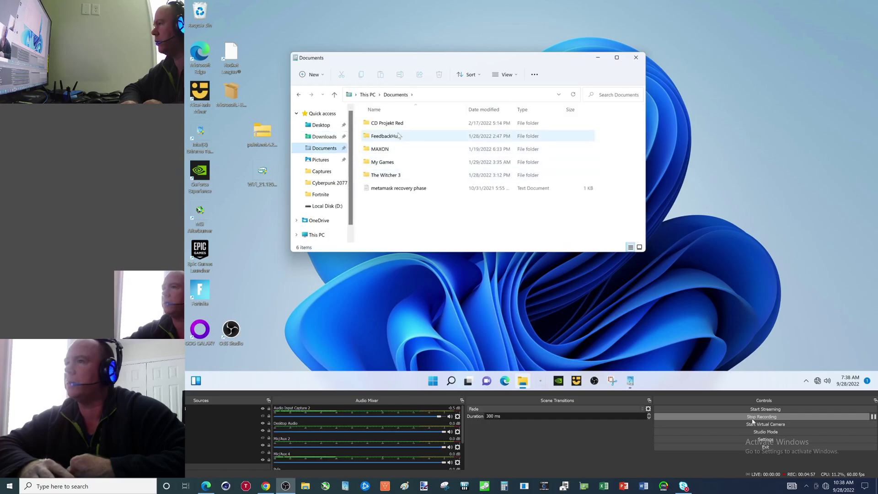
{"action": "left_click", "coordinate": [388, 150]}
{"action": "double_click", "coordinate": [388, 151]}
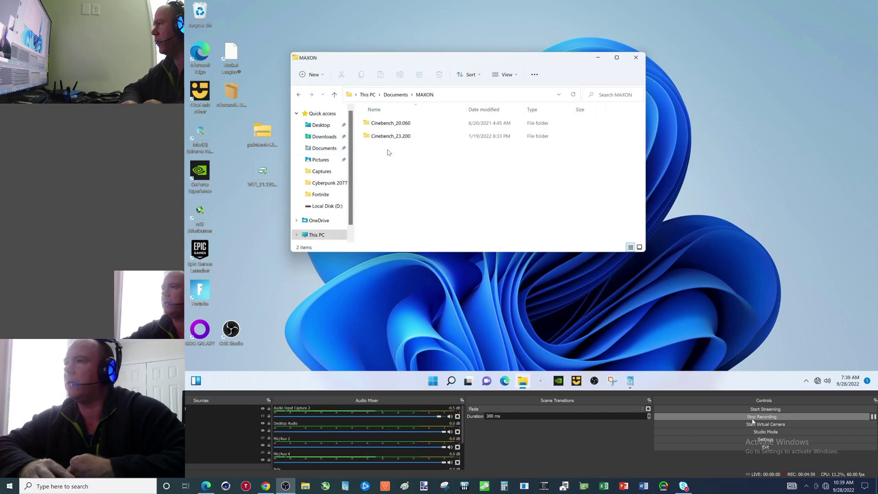
{"action": "double_click", "coordinate": [404, 123]}
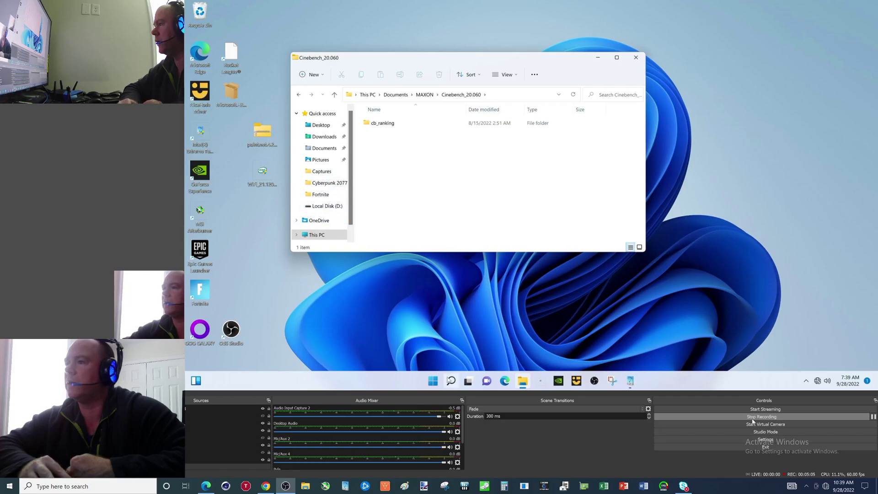
{"action": "left_click", "coordinate": [451, 380]}
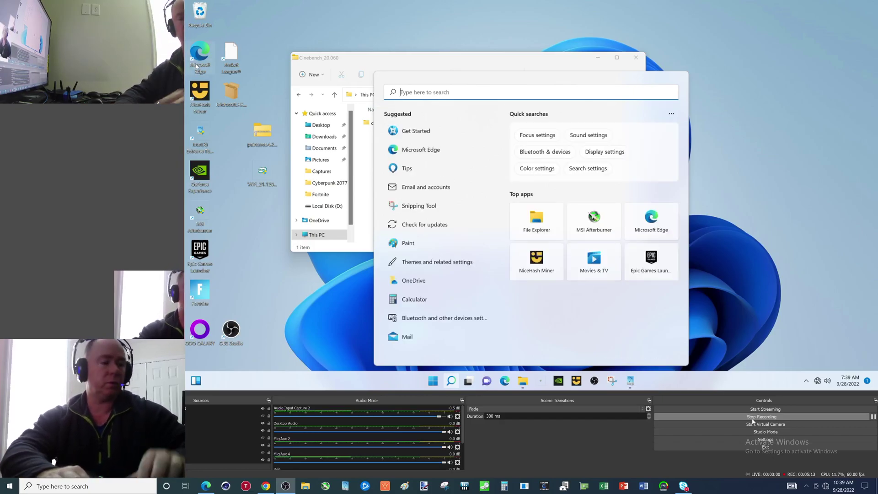
Search Windows for 'cineben' and launch Cinebench R20 from the results.
{"action": "type", "text": "c"}
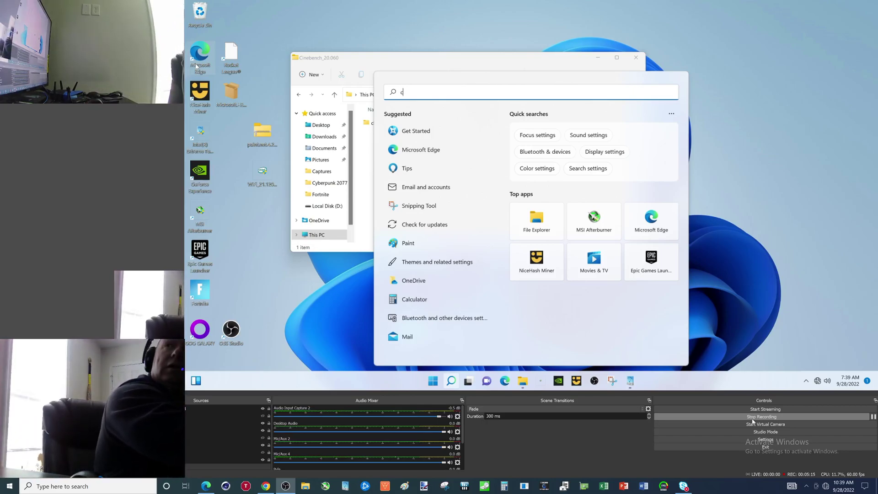
{"action": "type", "text": "ineben"}
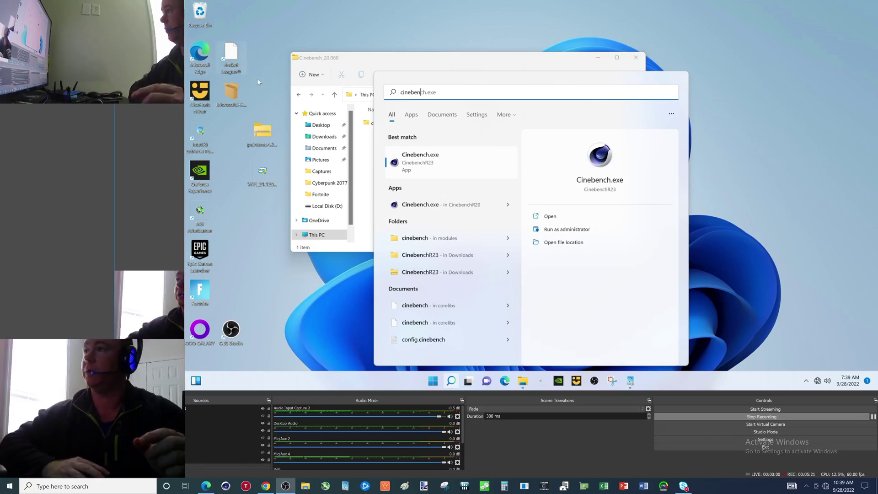
{"action": "left_click", "coordinate": [427, 205]}
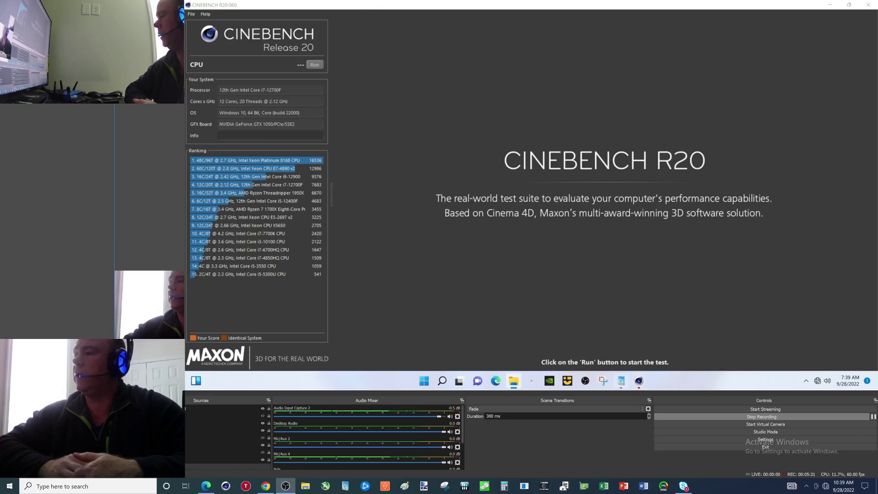
Restore Cinebench to a smaller window toward the right, then bring Intel XTU to the front.
{"action": "mouse_move", "coordinate": [622, 384]}
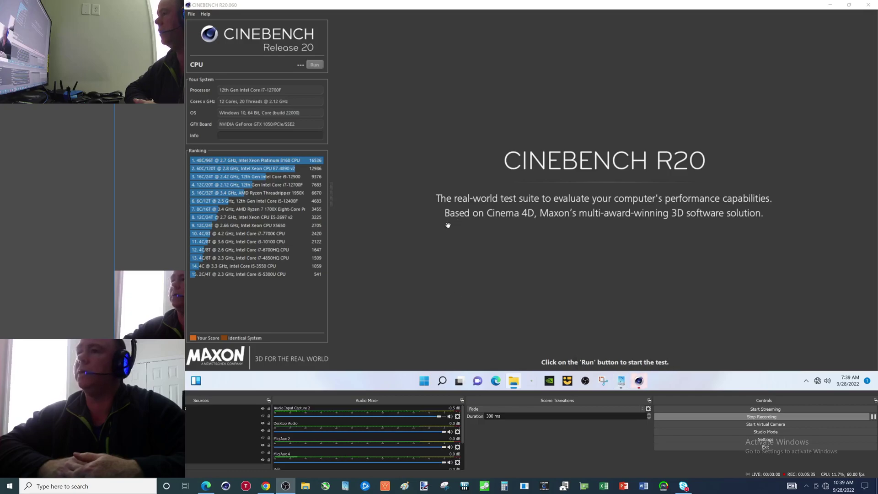
{"action": "left_click", "coordinate": [850, 5]}
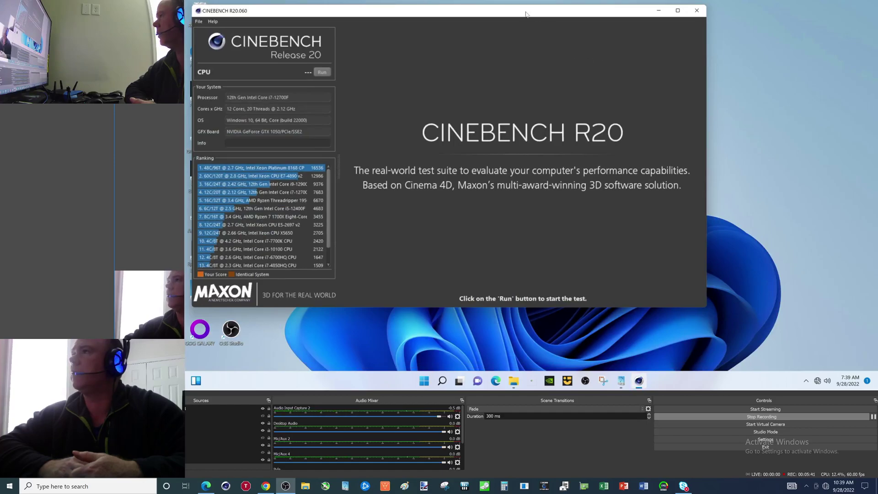
{"action": "left_click_drag", "start_coordinate": [525, 14], "coordinate": [700, 4]}
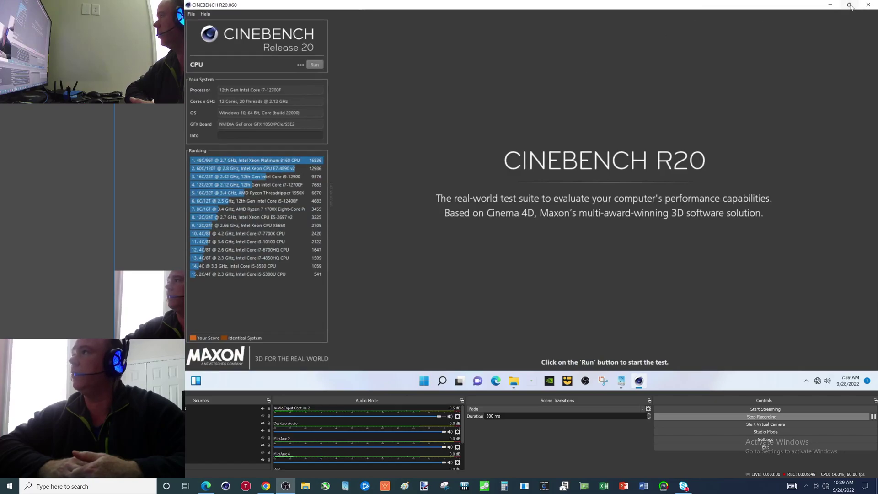
{"action": "left_click", "coordinate": [849, 5]}
{"action": "left_click_drag", "start_coordinate": [554, 16], "coordinate": [724, 9]}
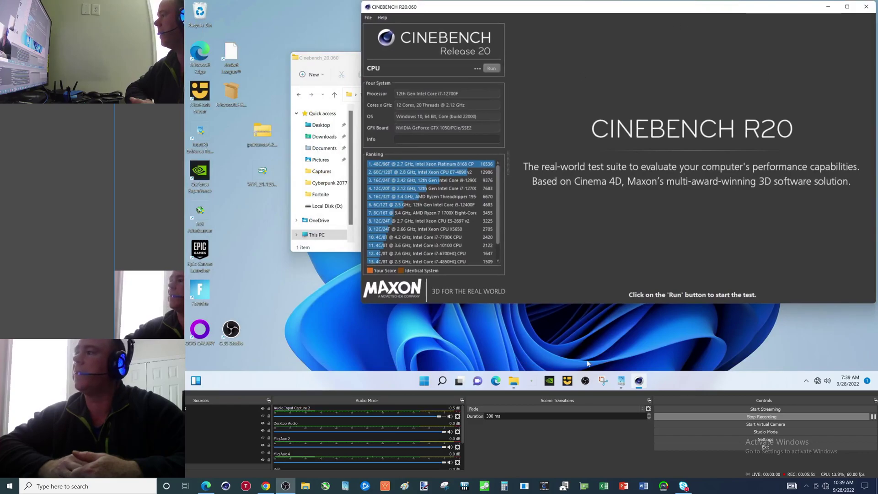
{"action": "left_click", "coordinate": [622, 381]}
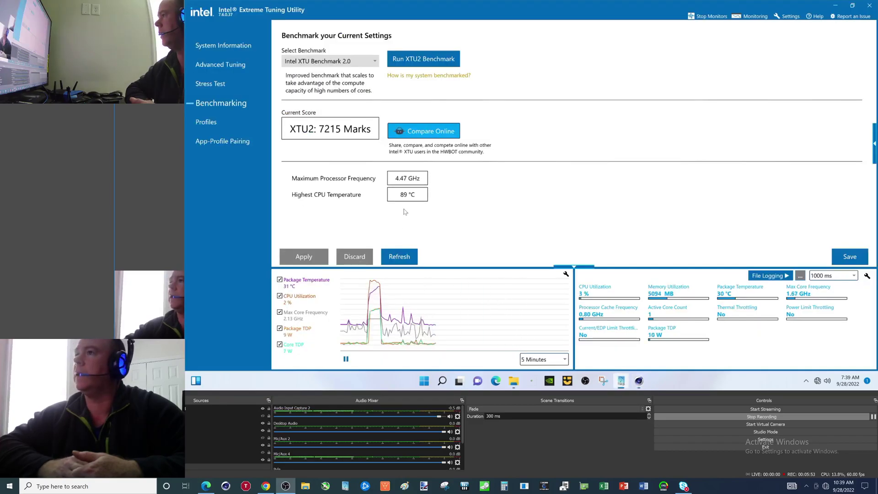
Clear XTU's monitoring graph data, then switch back to Cinebench R20.
{"action": "left_click", "coordinate": [566, 275]}
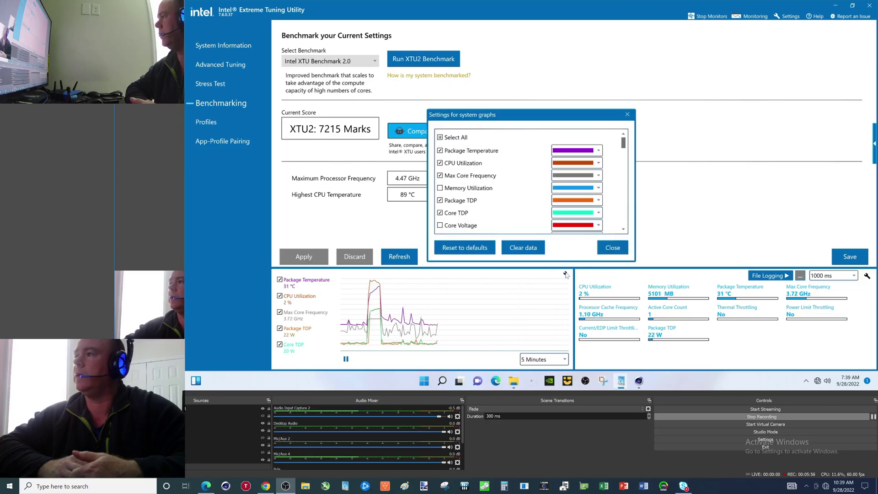
{"action": "left_click", "coordinate": [529, 254]}
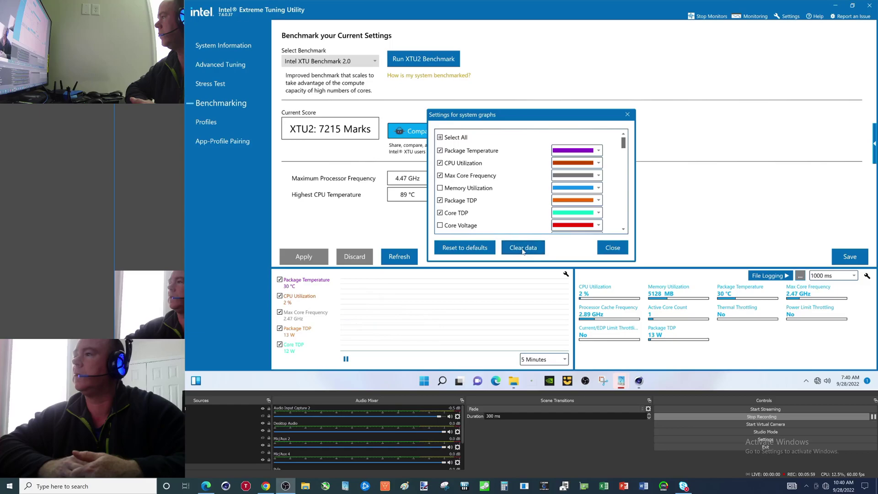
{"action": "left_click", "coordinate": [602, 254]}
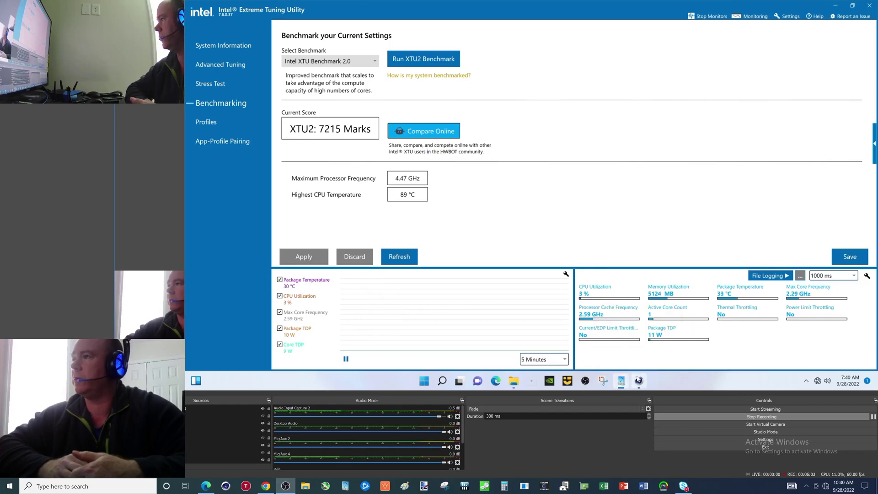
{"action": "left_click", "coordinate": [638, 382]}
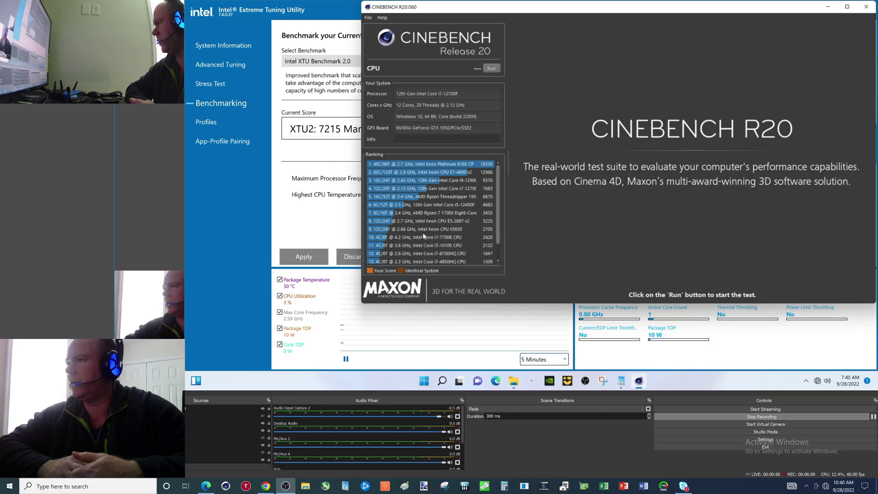
Start the Cinebench R20 CPU render test, pushing XTU's CPU utilization to 100%.
{"action": "mouse_move", "coordinate": [471, 190]}
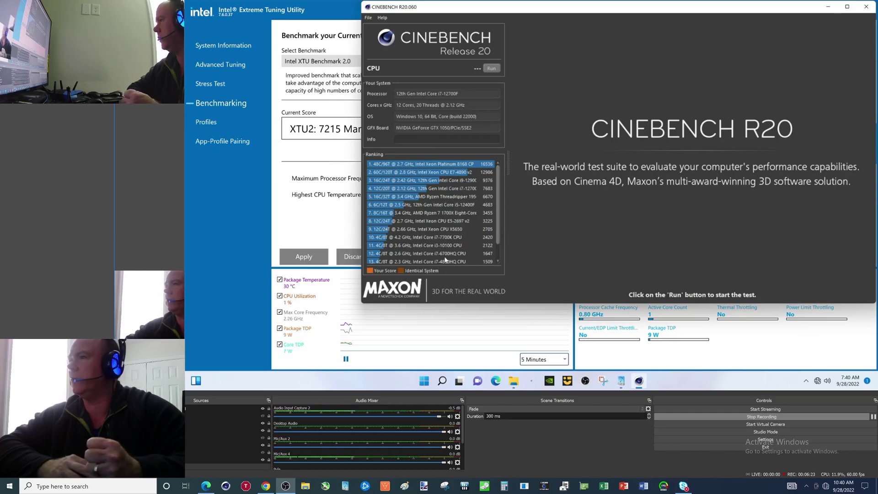
{"action": "left_click", "coordinate": [491, 69]}
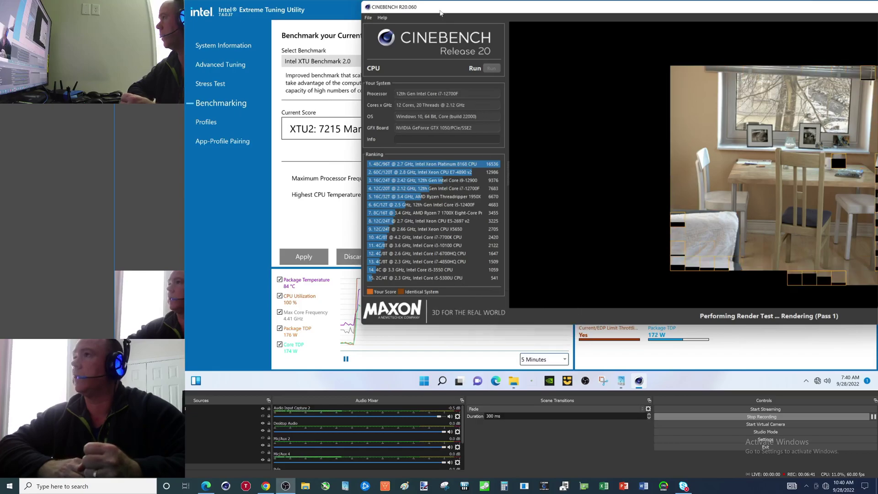
Move Cinebench aside to watch XTU's graphs, then back as it finishes at 7929 pts.
{"action": "left_click_drag", "start_coordinate": [440, 9], "coordinate": [524, 12]}
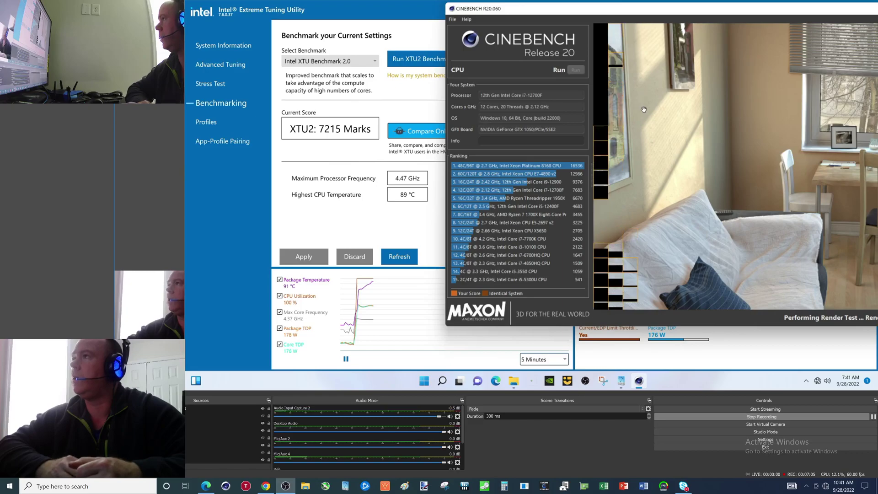
{"action": "left_click_drag", "start_coordinate": [680, 9], "coordinate": [443, 13]}
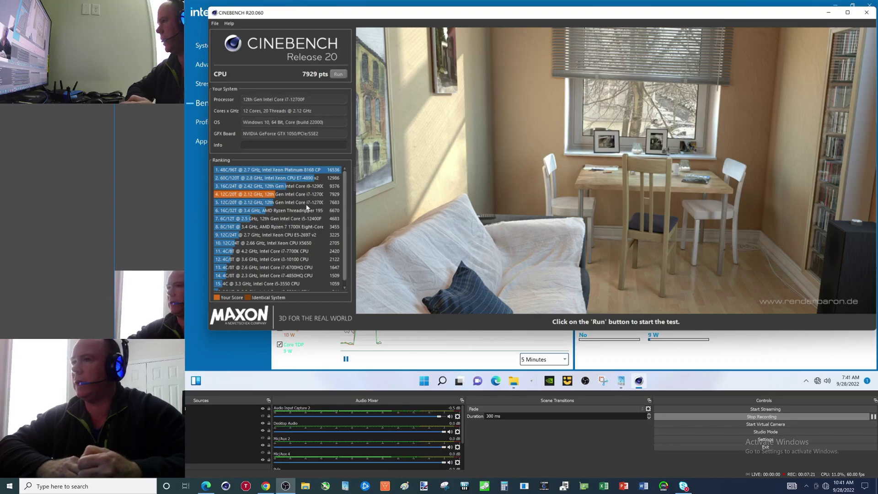
Lower Cinebench beneath XTU's Benchmarking page and compare with the Threadripper 1950X's 6670 pts.
{"action": "mouse_move", "coordinate": [311, 209]}
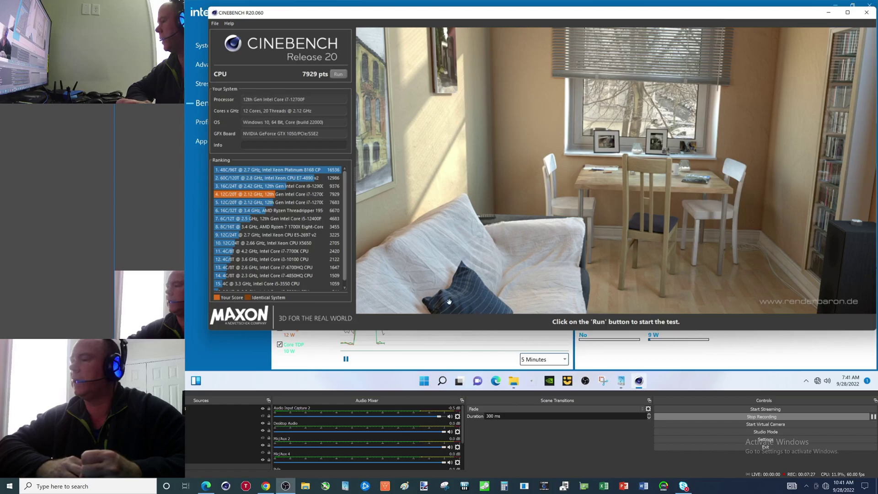
{"action": "mouse_move", "coordinate": [419, 18]}
{"action": "left_mouse_down"}
{"action": "mouse_move", "coordinate": [405, 368]}
{"action": "mouse_move", "coordinate": [421, 29]}
{"action": "mouse_move", "coordinate": [408, 17]}
{"action": "left_mouse_up"}
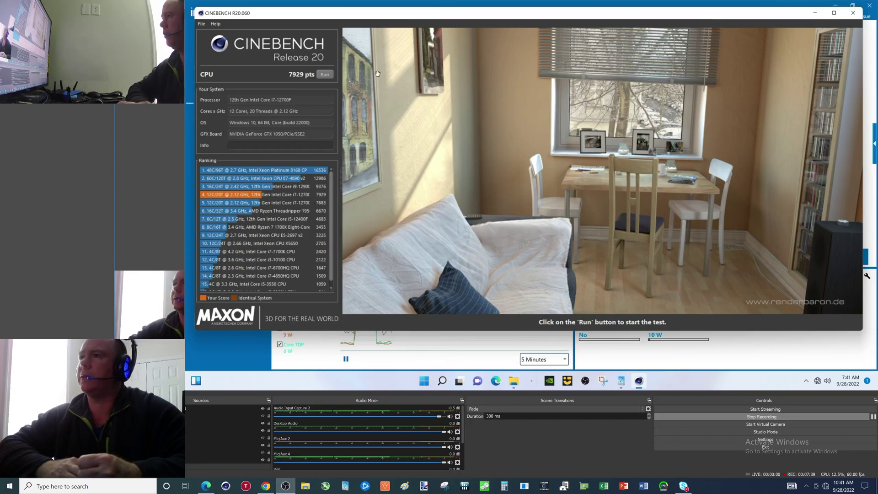
{"action": "left_click_drag", "start_coordinate": [283, 16], "coordinate": [332, 46]}
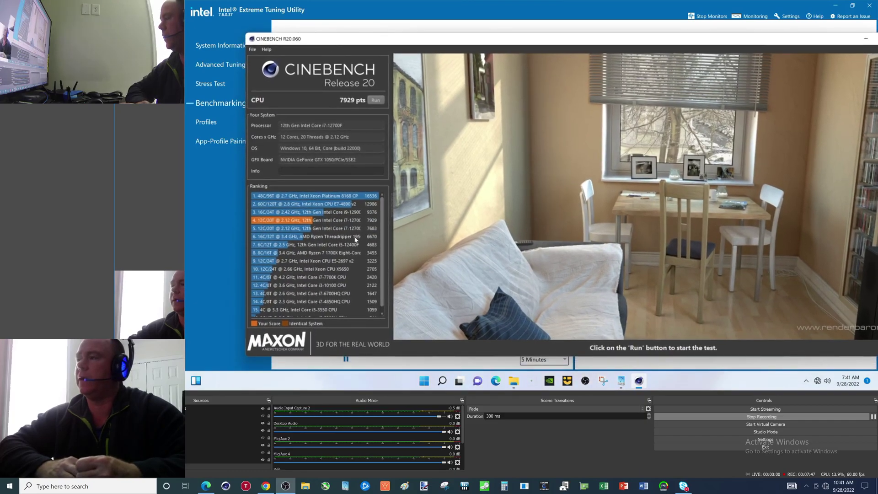
{"action": "mouse_move", "coordinate": [356, 239]}
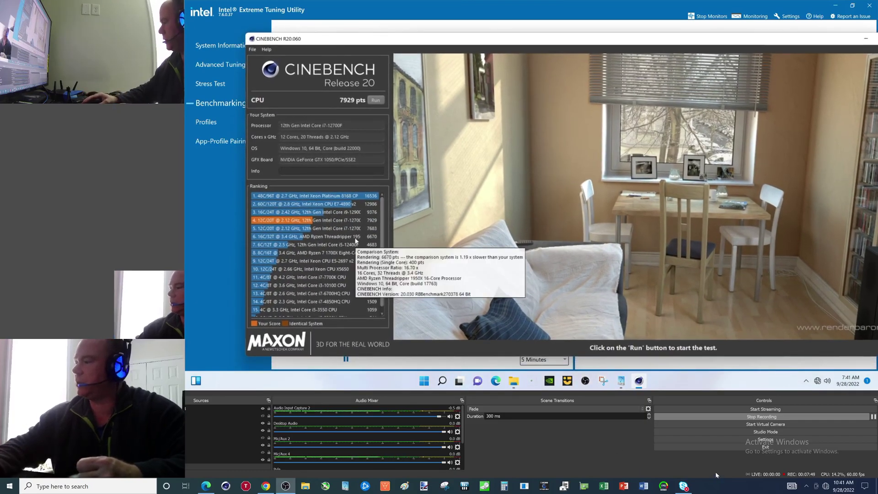